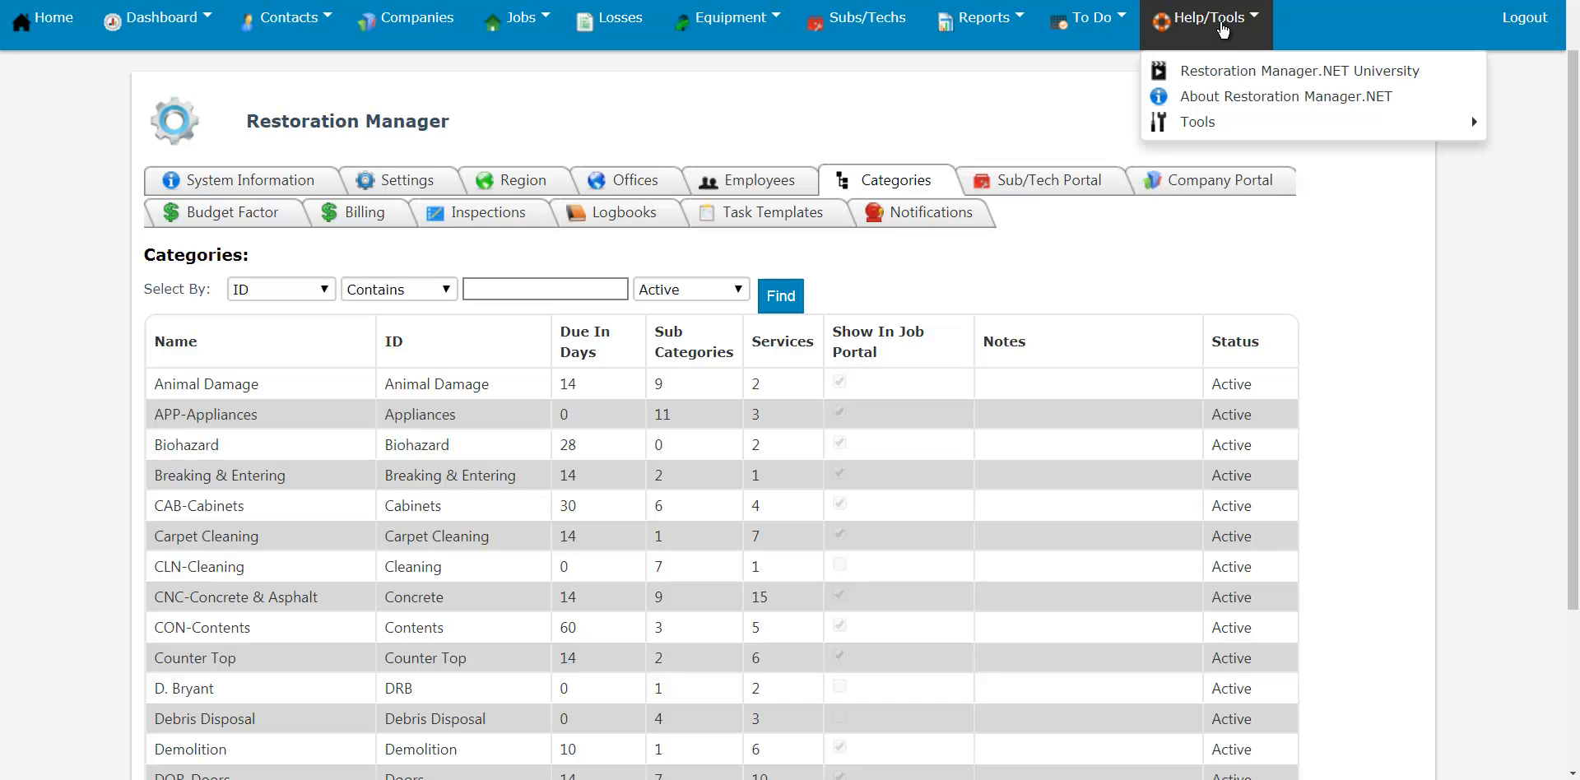
pyautogui.moveTo(1185, 121)
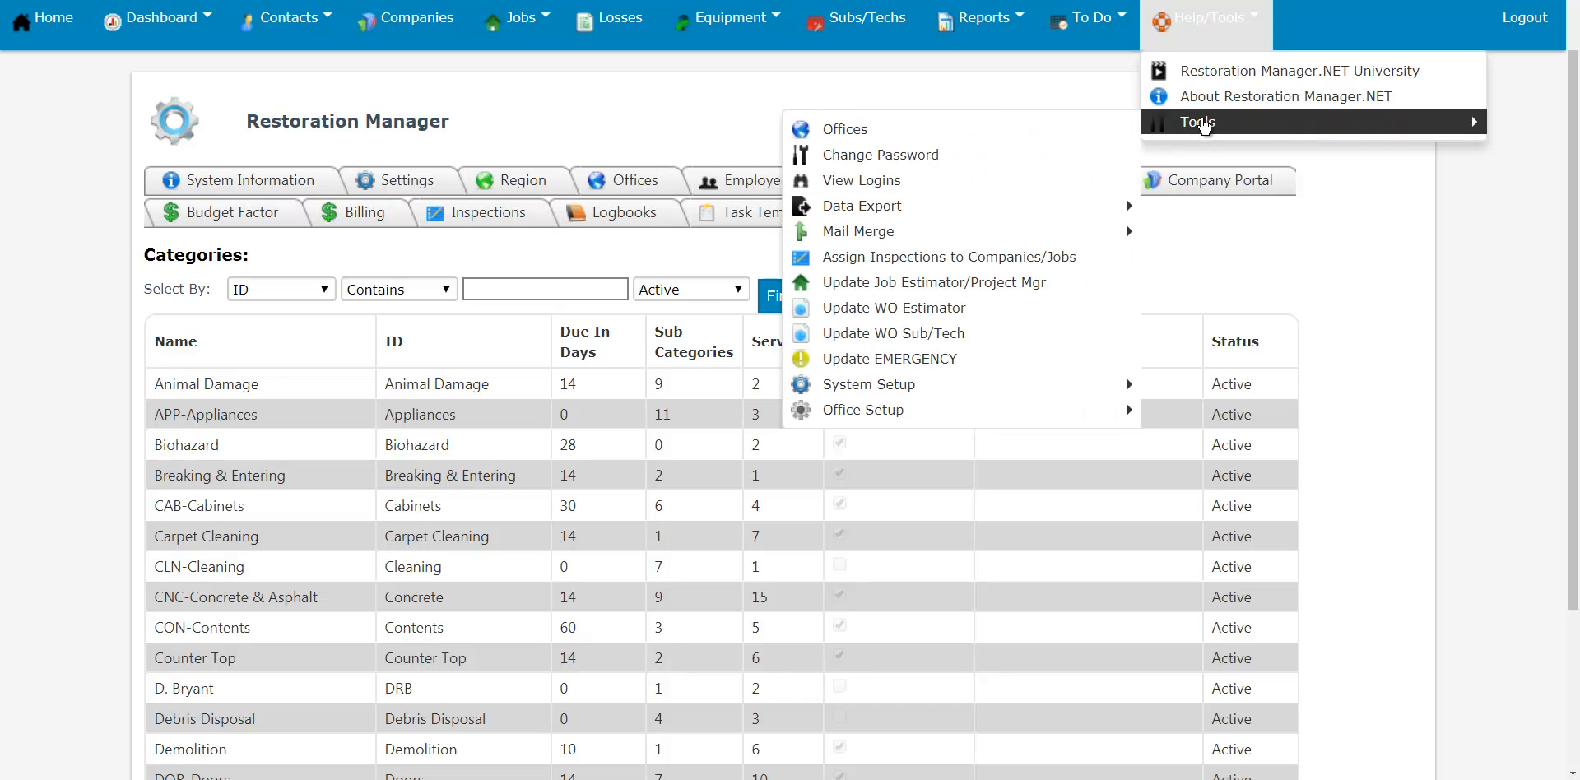
pyautogui.moveTo(1099, 385)
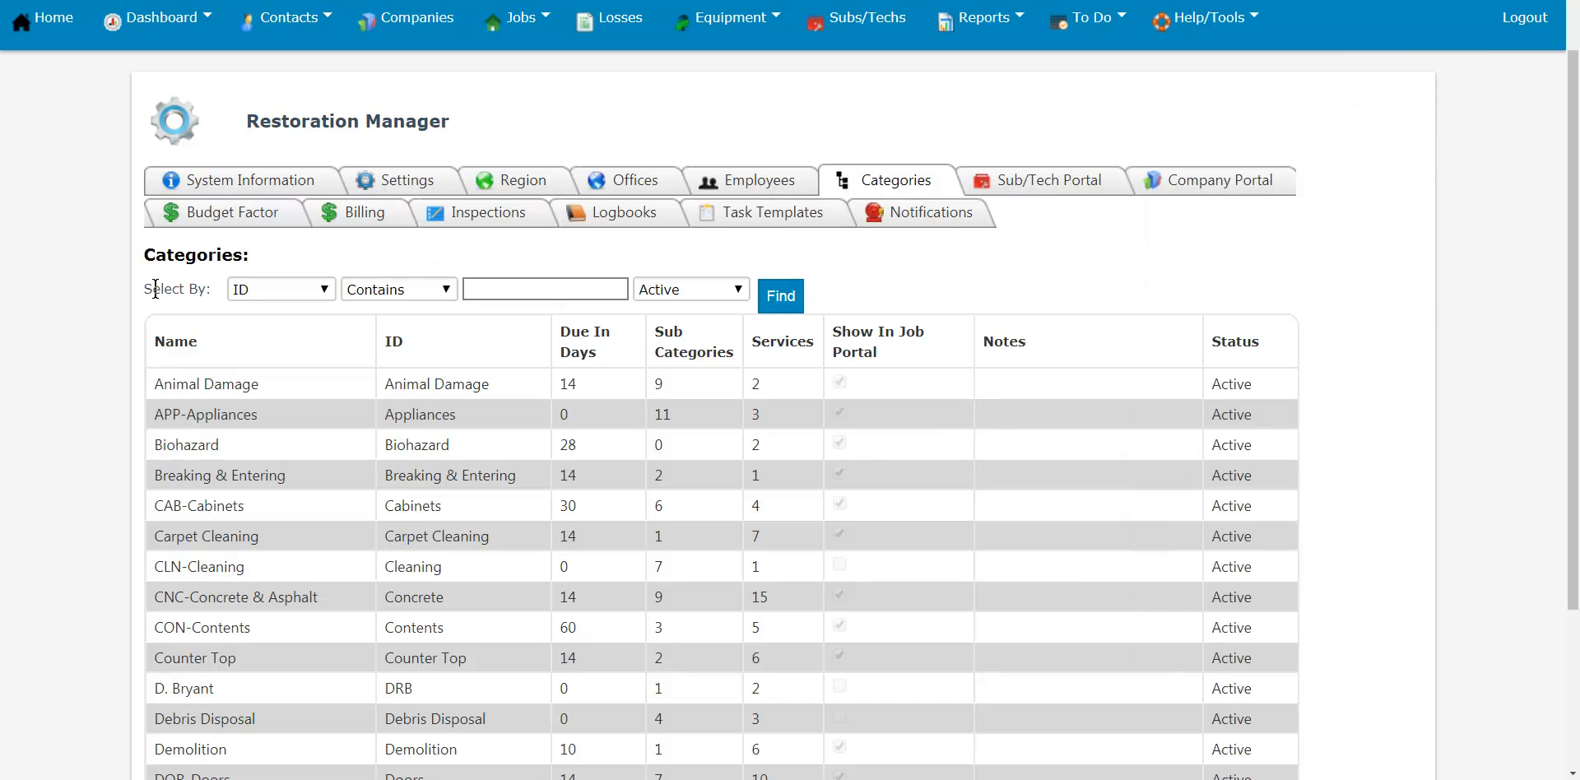
# Add a new category named Concrete with ID CCT, shown in the job portal and available in all offices.
pyautogui.scroll(-3, 1013, 470)
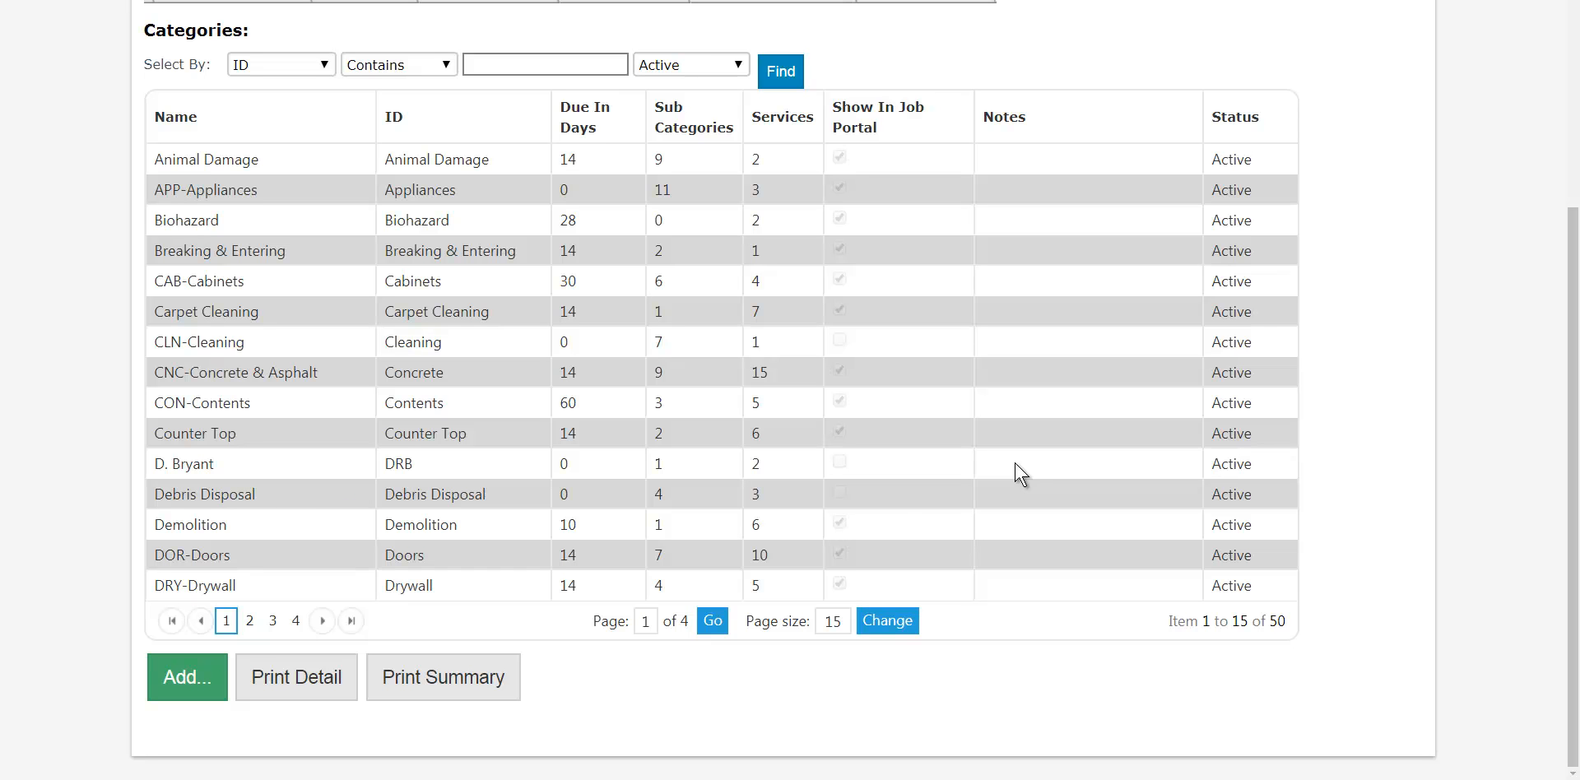
pyautogui.click(183, 683)
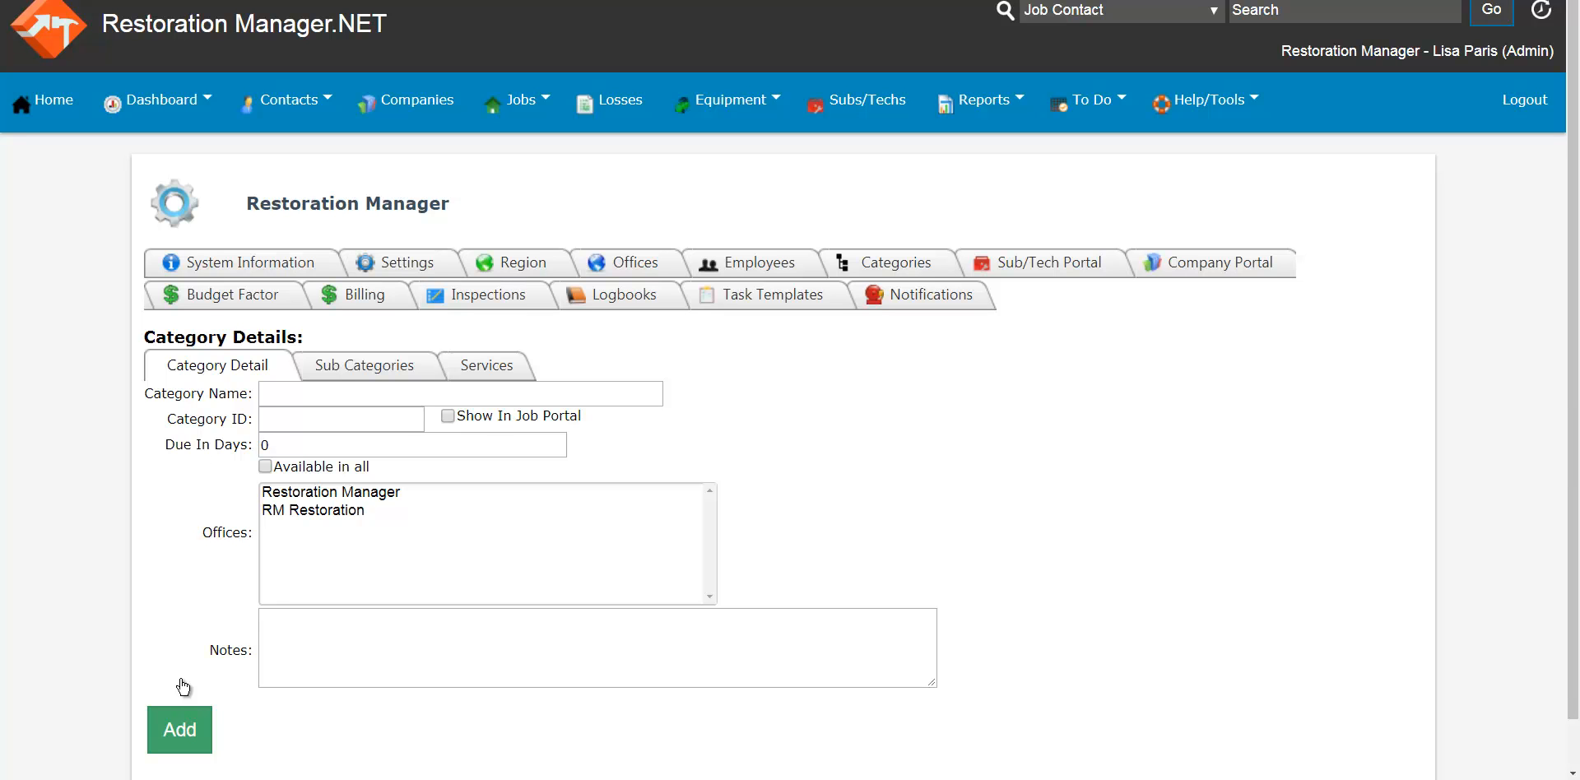
pyautogui.click(320, 396)
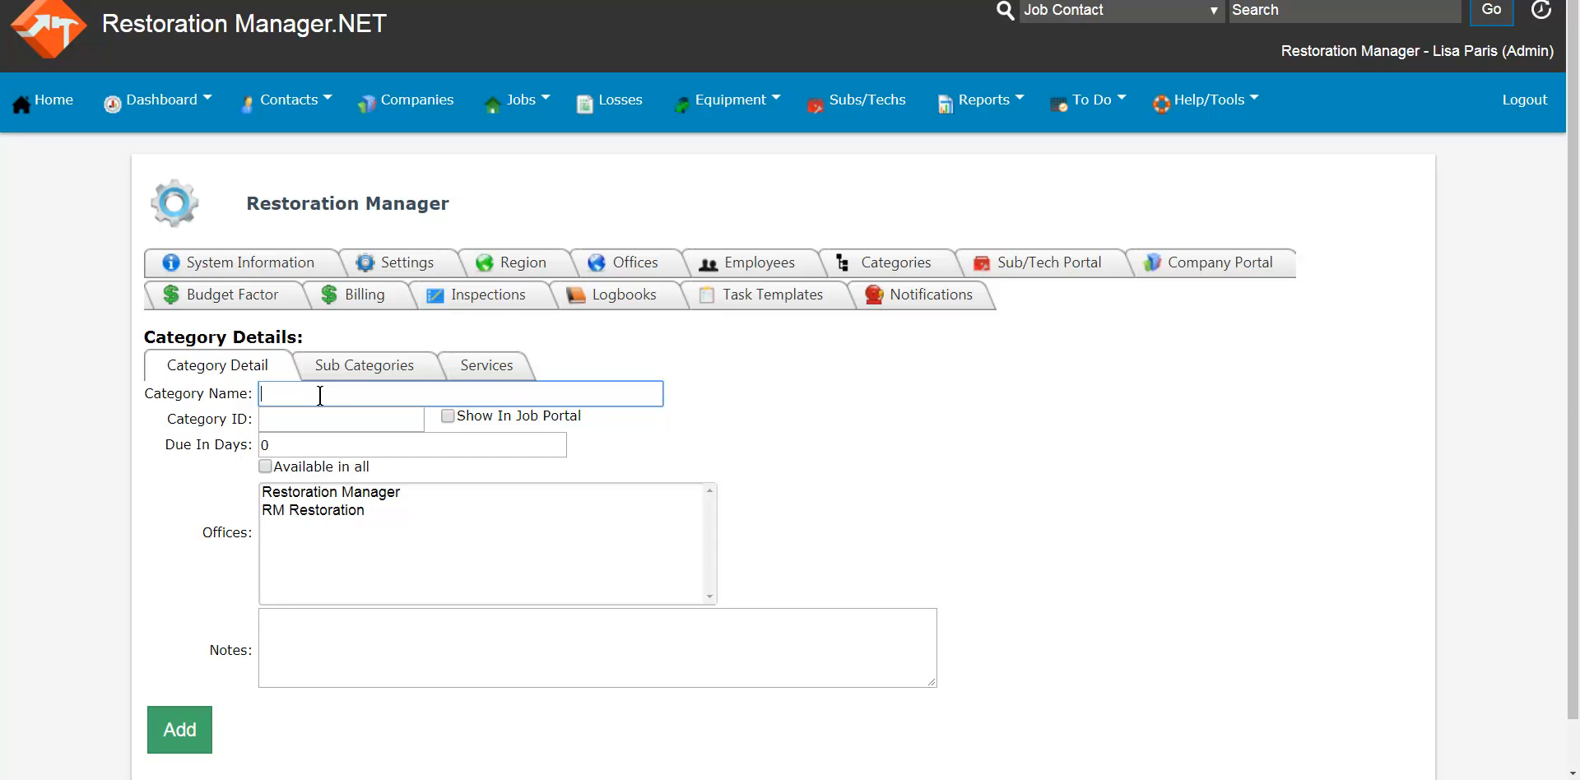
pyautogui.write('Concrete')
pyautogui.click(353, 421)
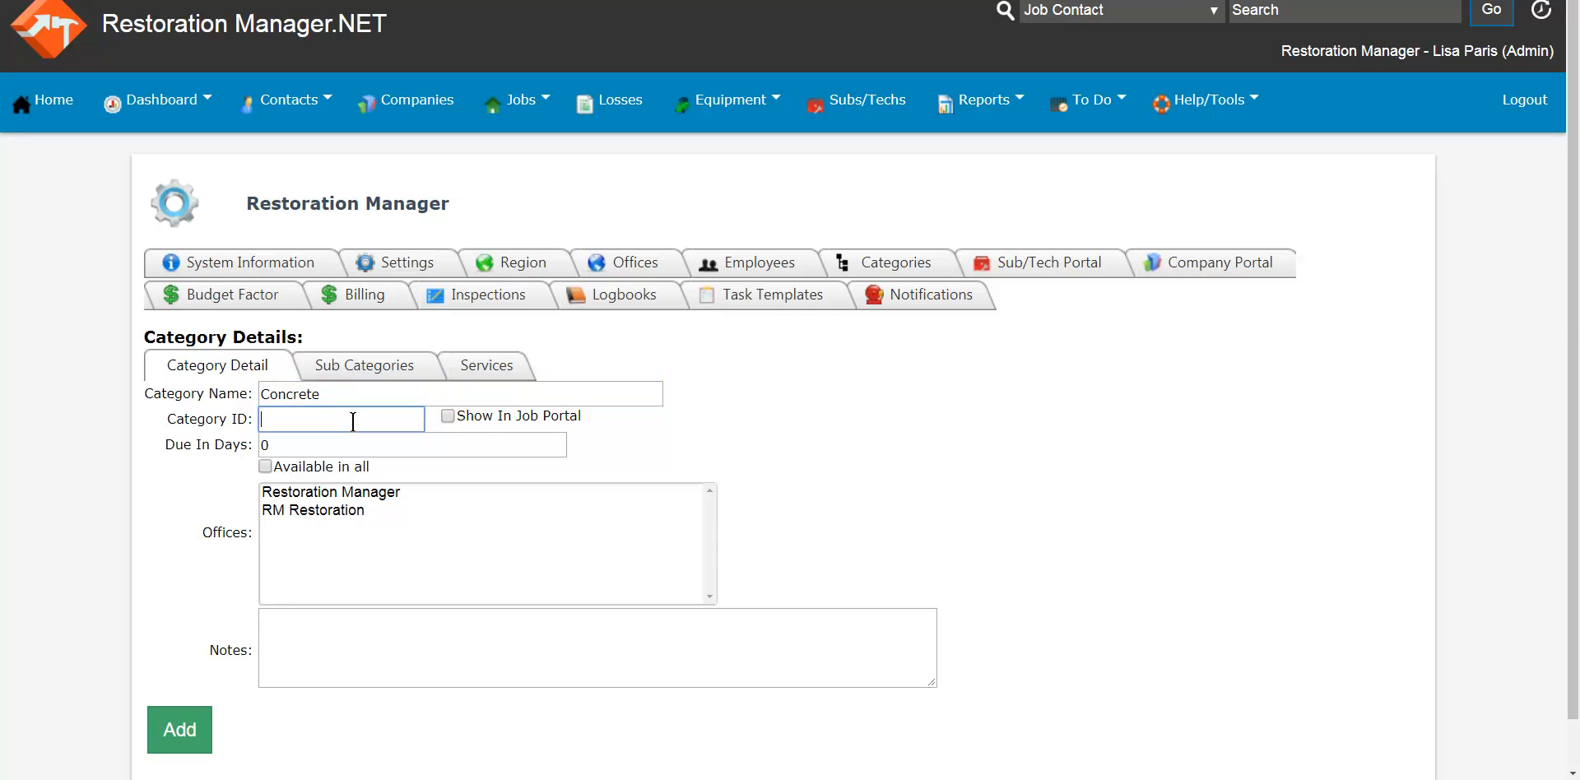
pyautogui.write('CCT')
pyautogui.click(445, 414)
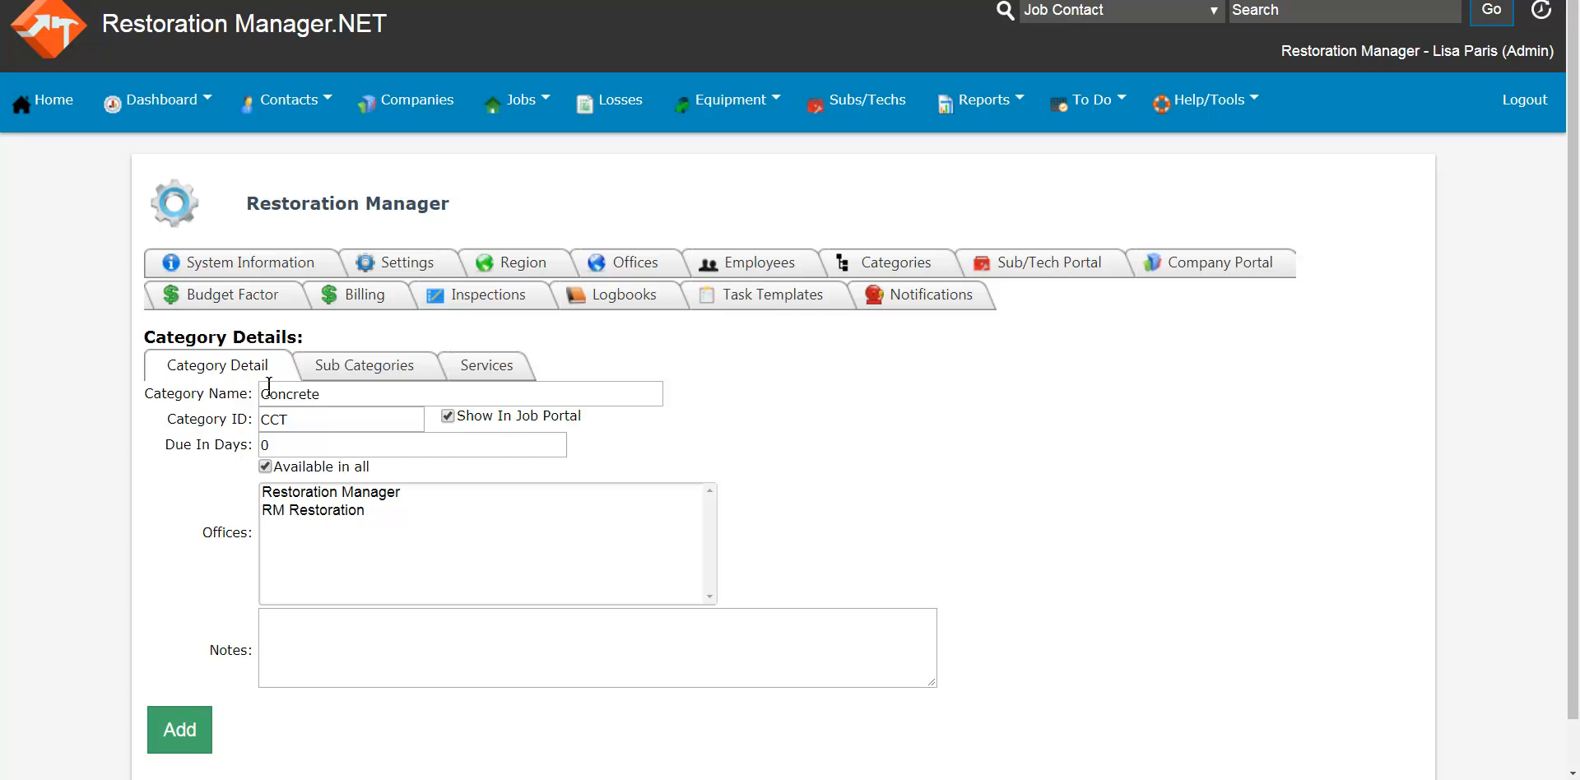
pyautogui.click(340, 626)
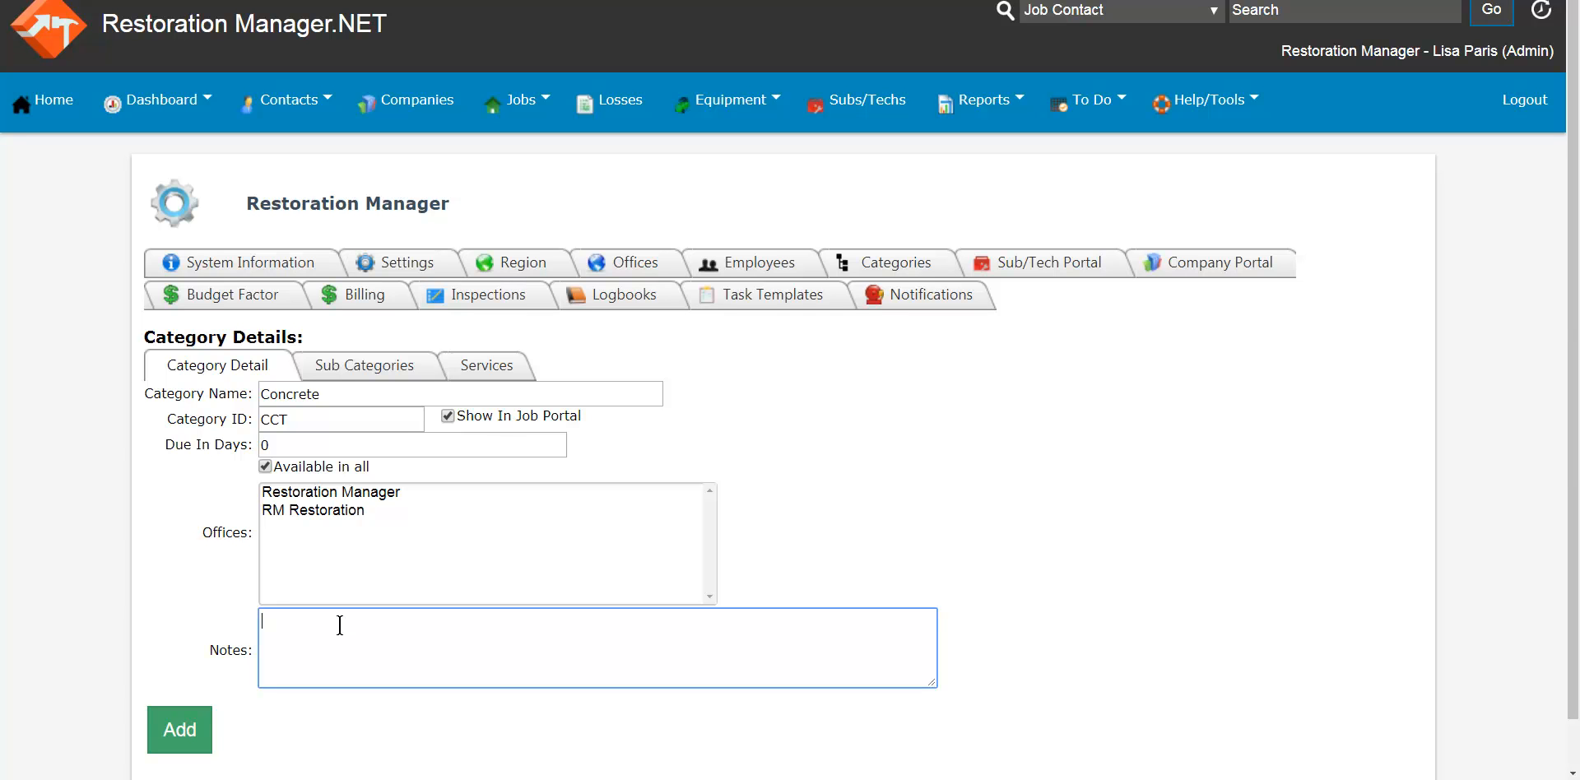
pyautogui.click(171, 735)
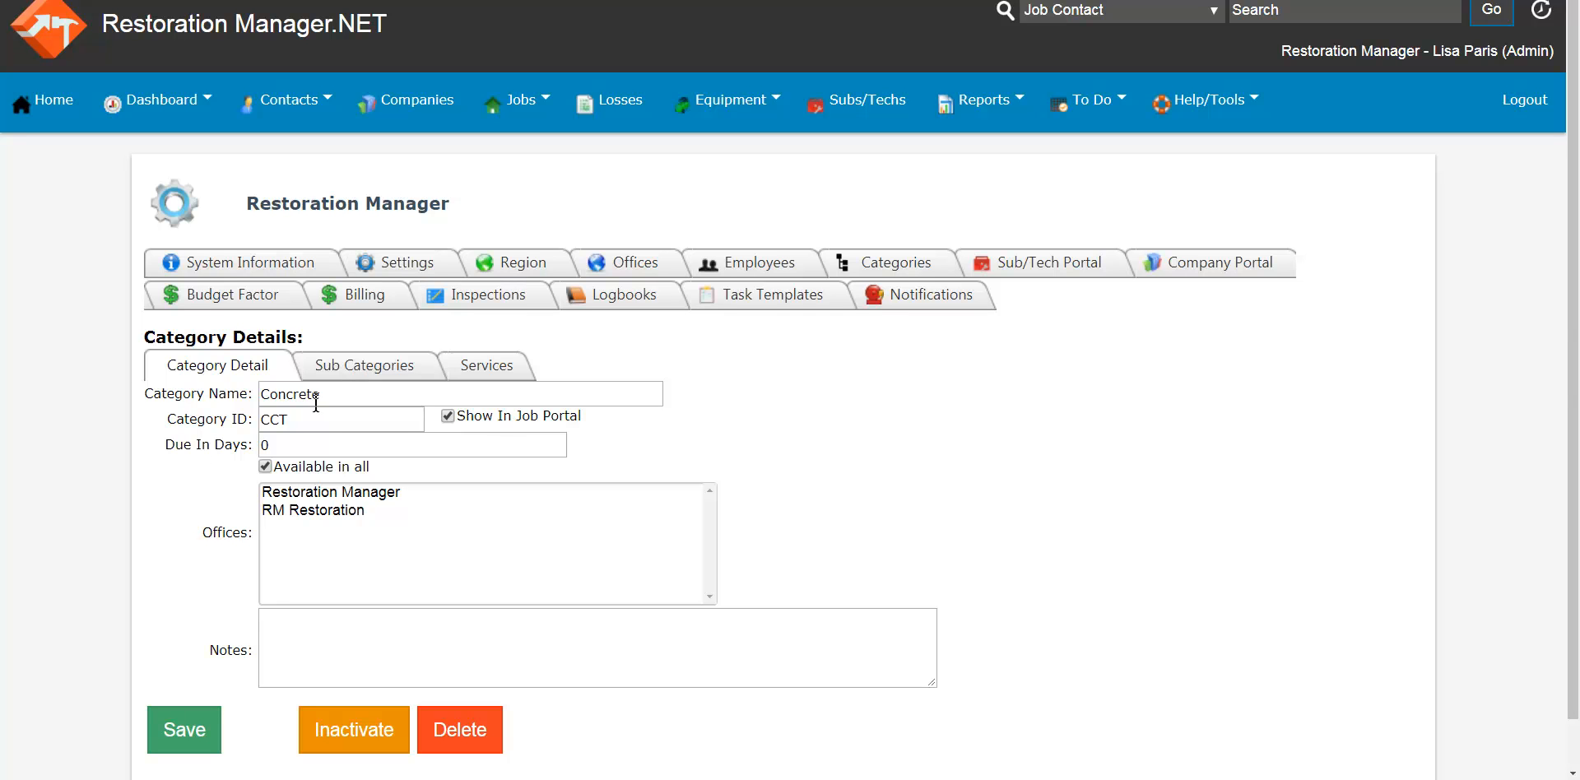
# Add a sub category named Finish Concrete to the Concrete category, leaving its flat rate and notes empty.
pyautogui.click(360, 377)
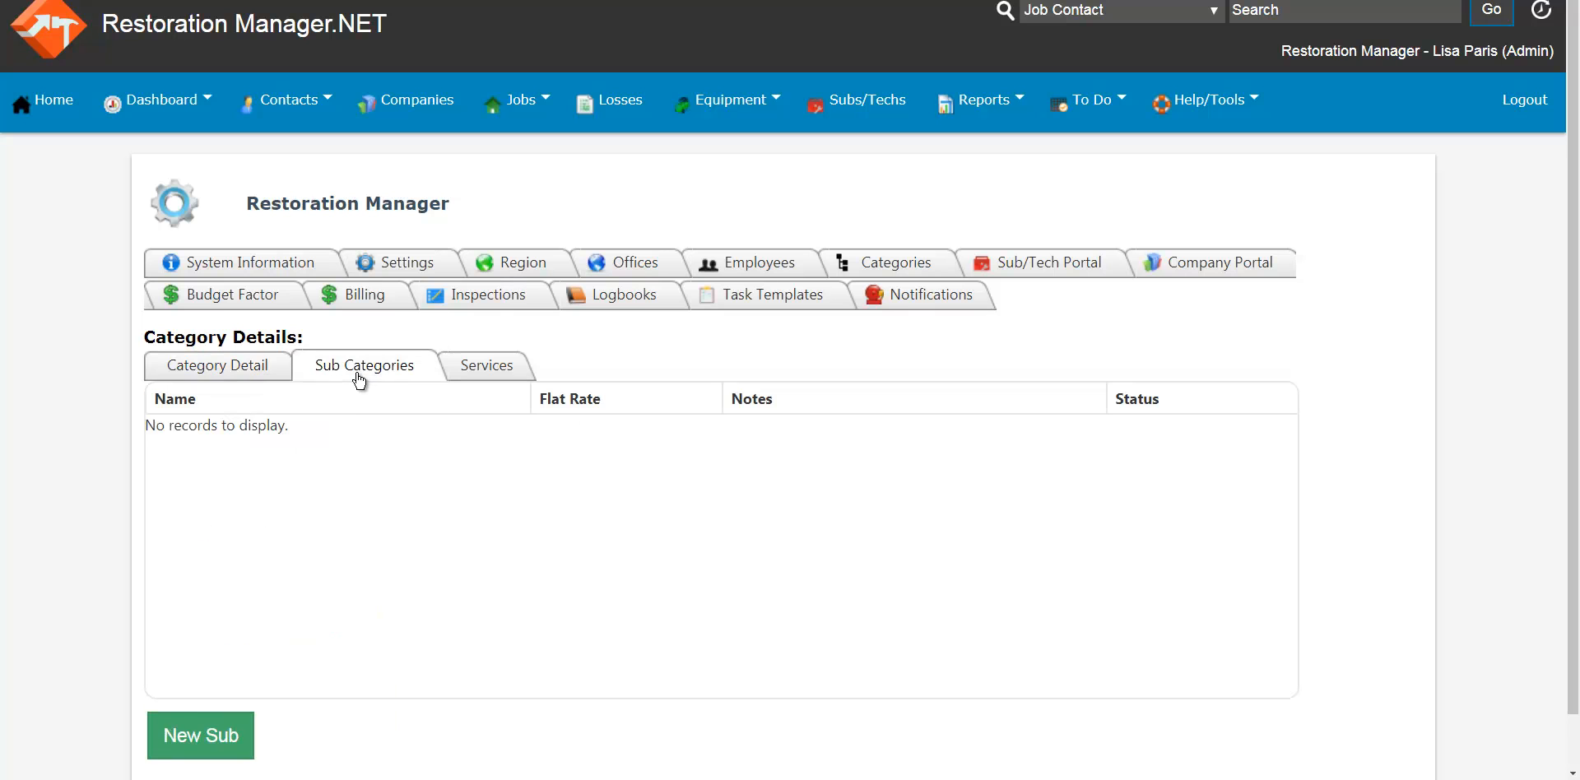
pyautogui.click(185, 741)
pyautogui.scroll(-2, 704, 570)
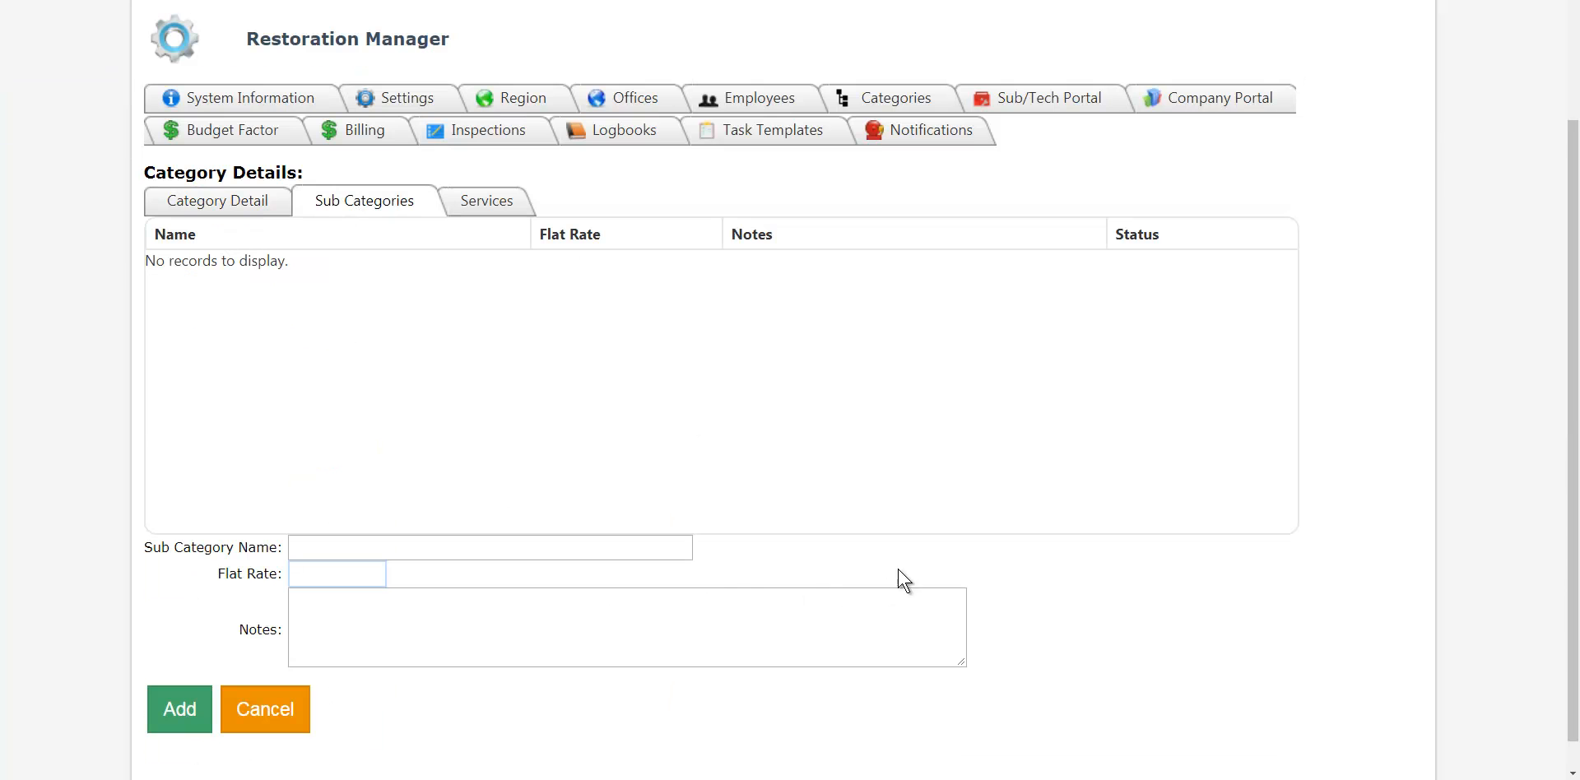
pyautogui.click(449, 546)
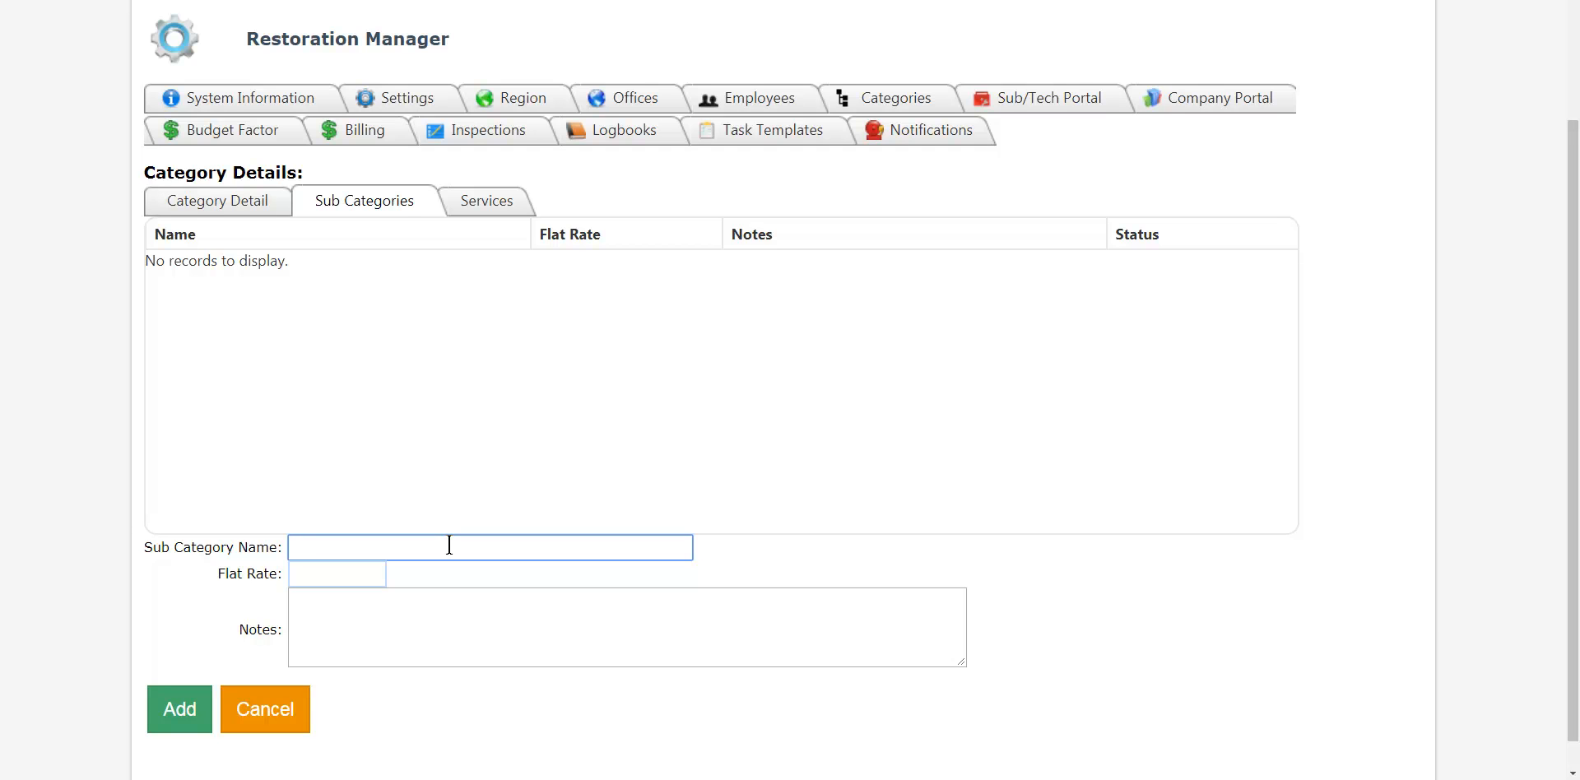
pyautogui.write('Finish Concrete')
pyautogui.click(371, 585)
pyautogui.click(174, 726)
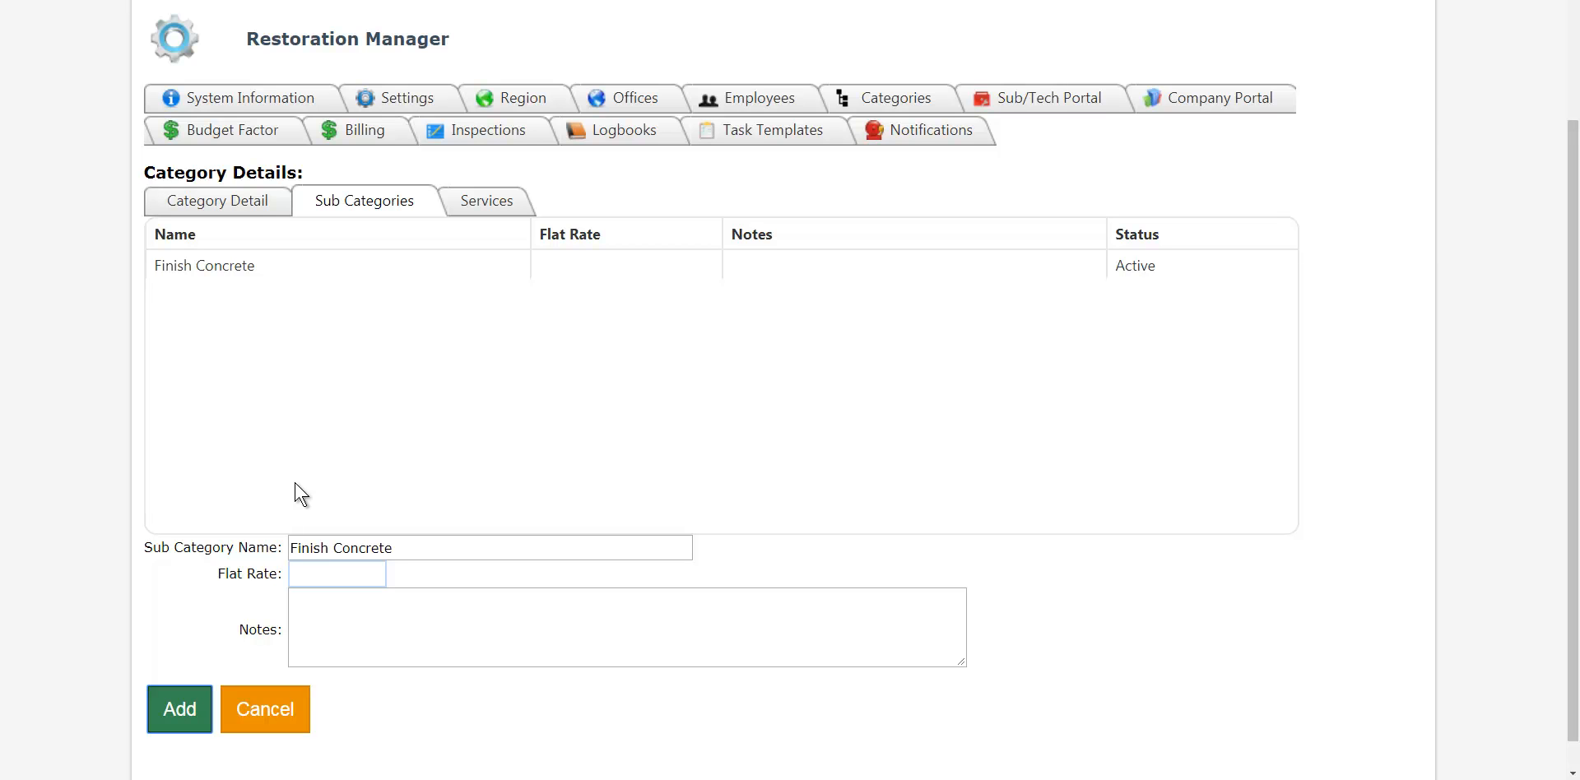
# Start a new service for the category named "Finish concrete with smooth finish, do not leave in the rough" with cost type Labor.
pyautogui.click(487, 206)
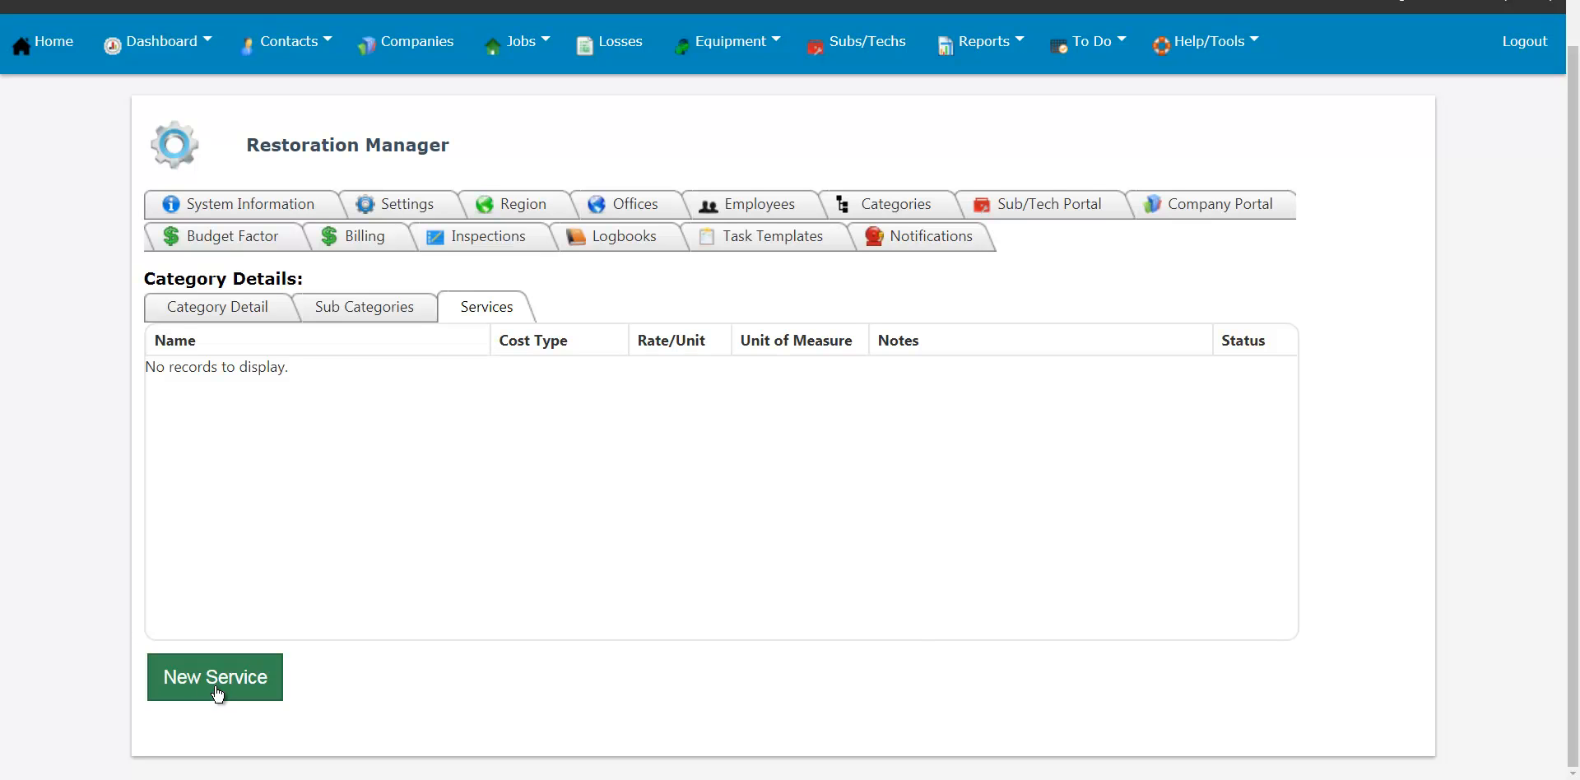
pyautogui.click(217, 694)
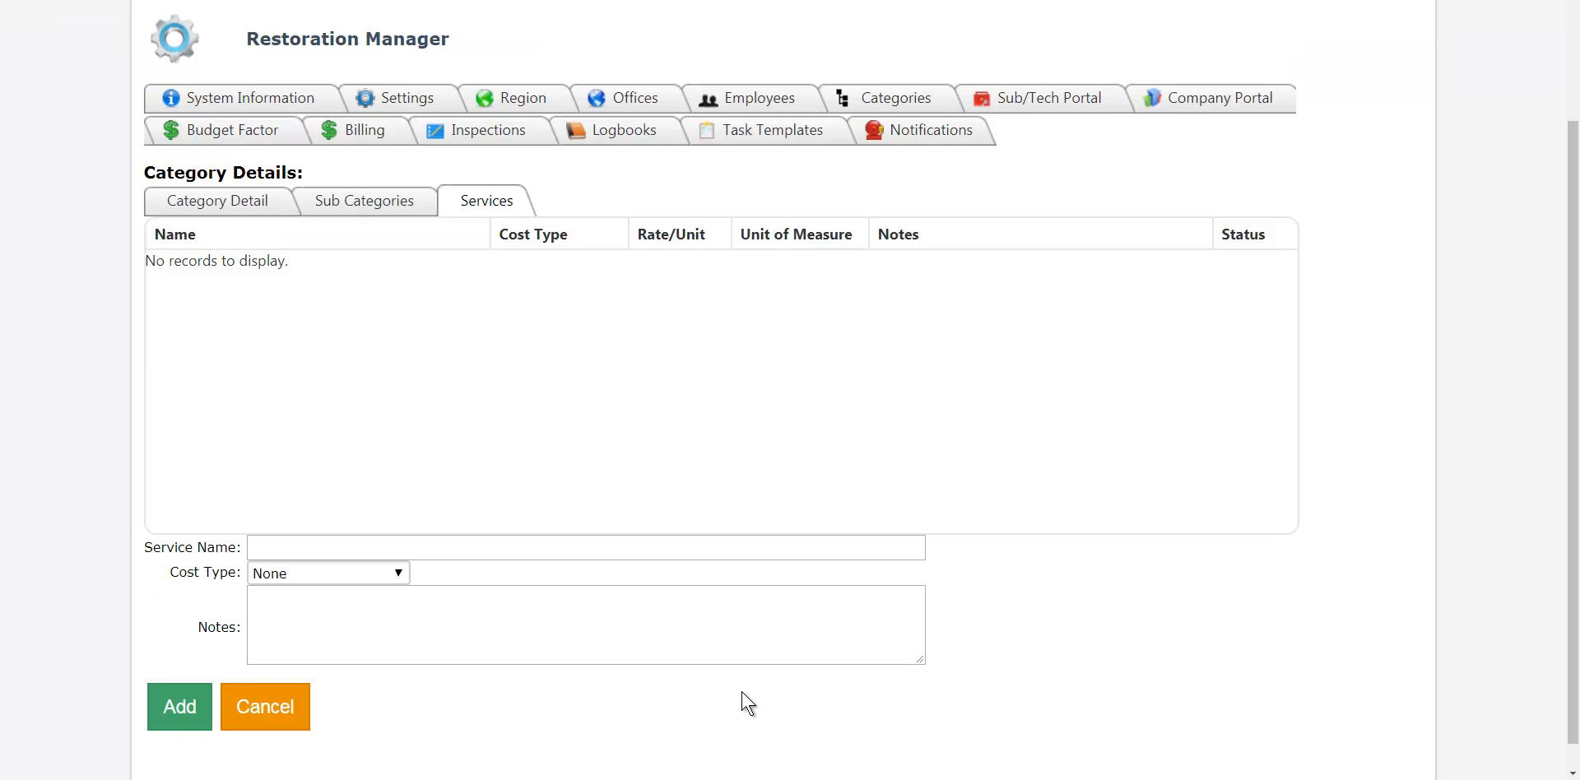
pyautogui.click(288, 549)
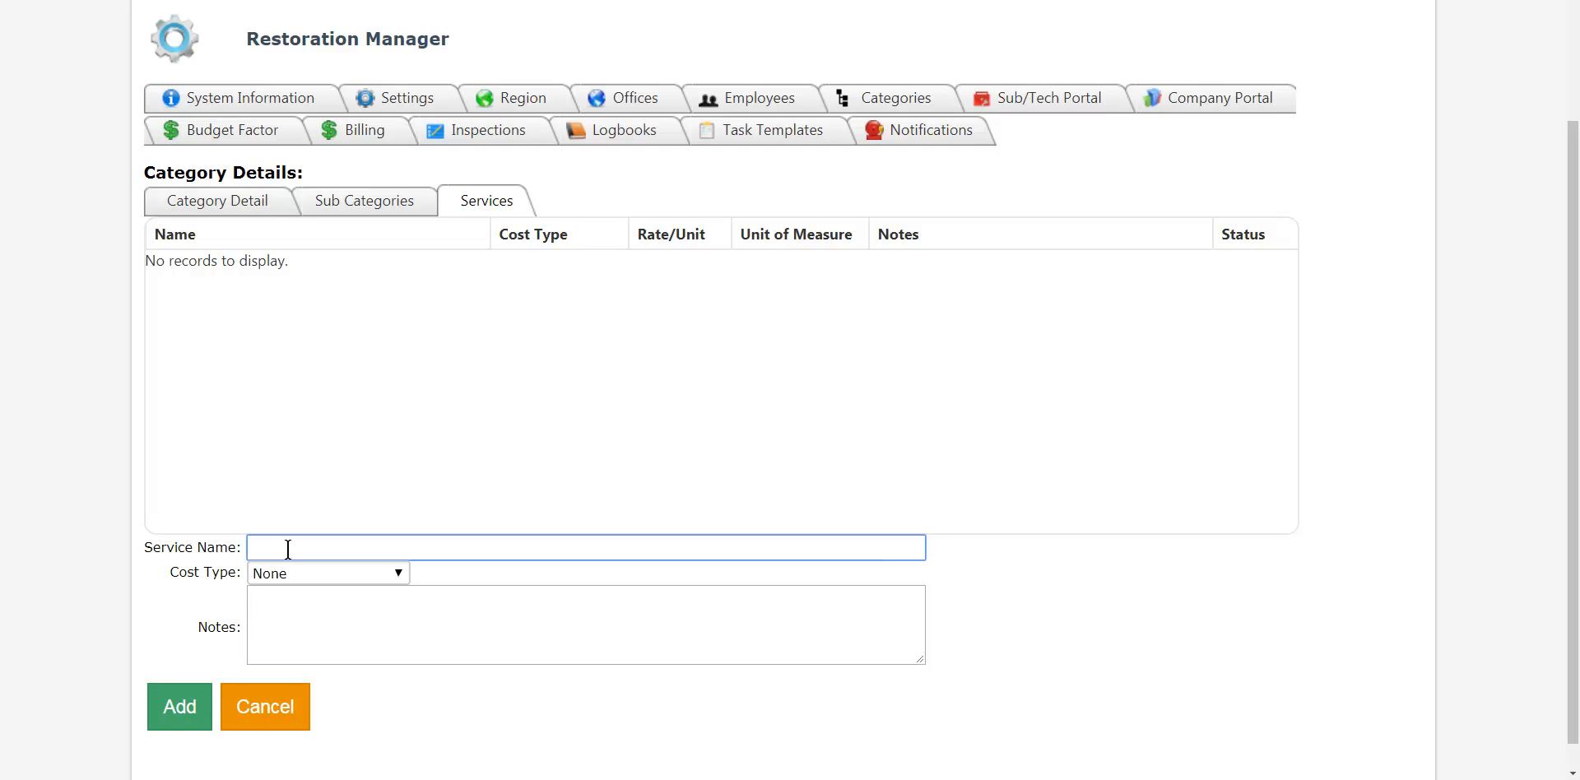
pyautogui.write('Finish concrete with smooth finish, do not lea')
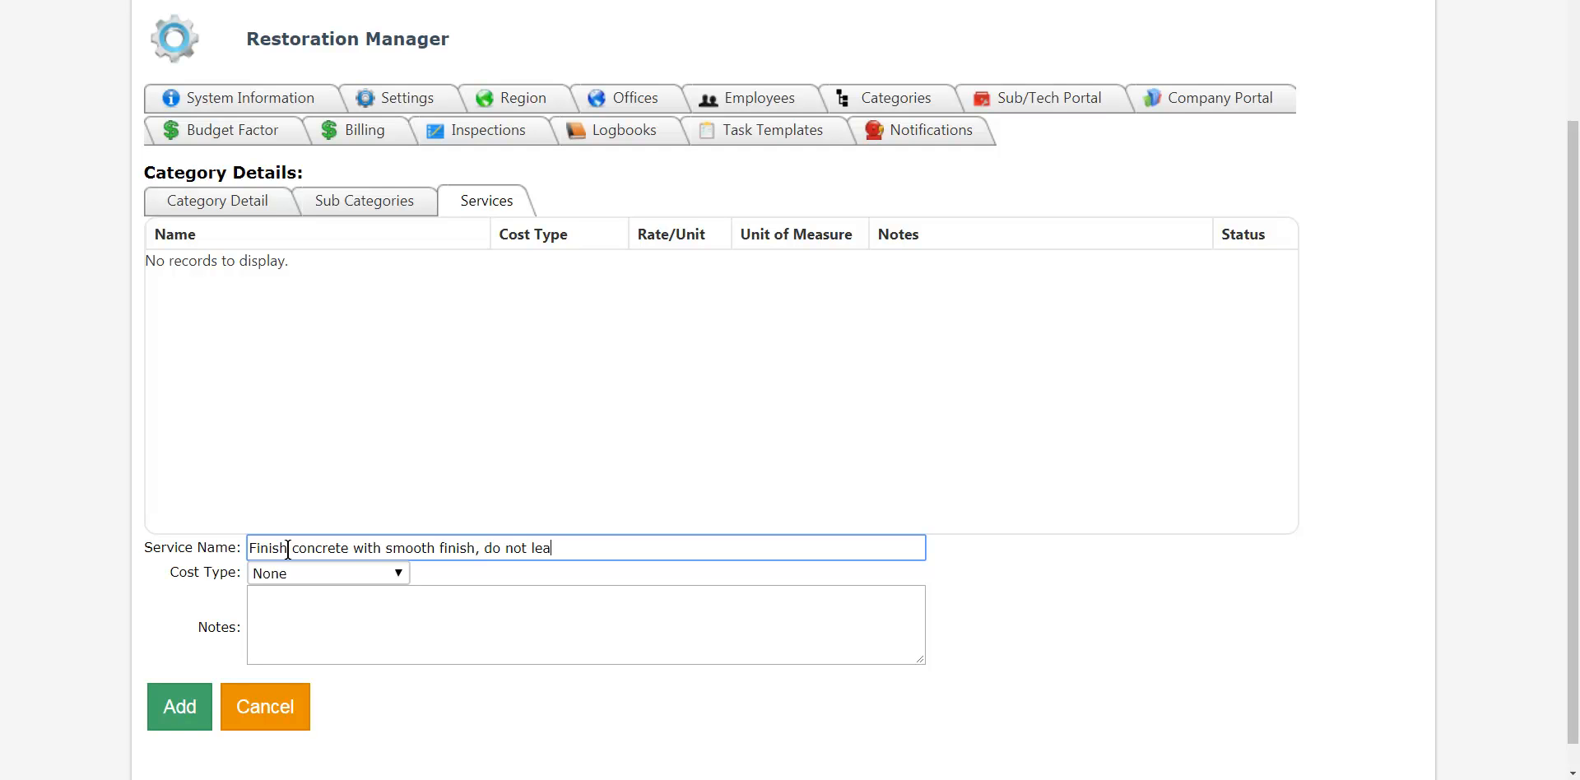
pyautogui.write('ve in the rough')
pyautogui.click(398, 576)
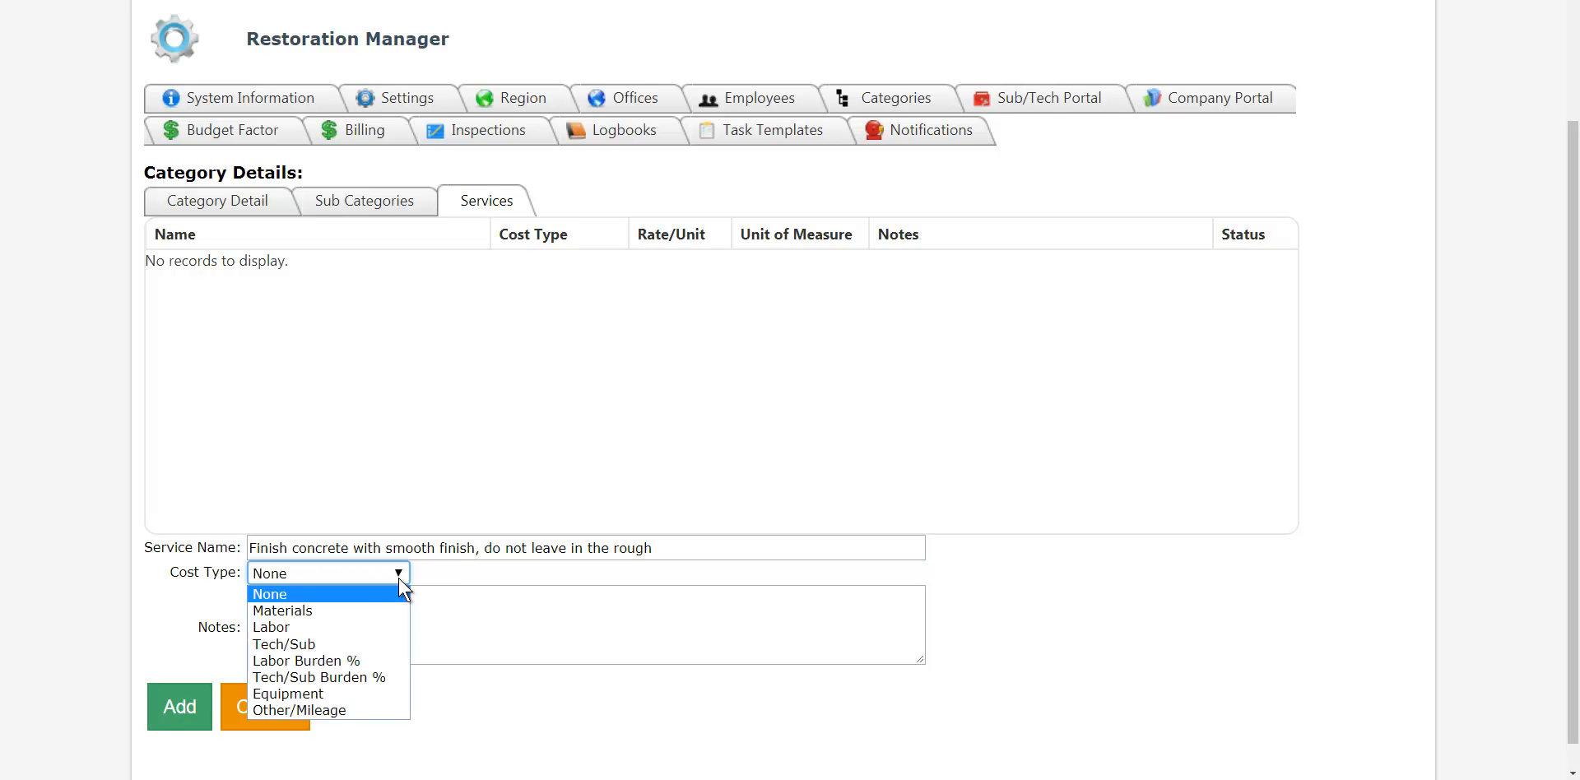
pyautogui.click(333, 626)
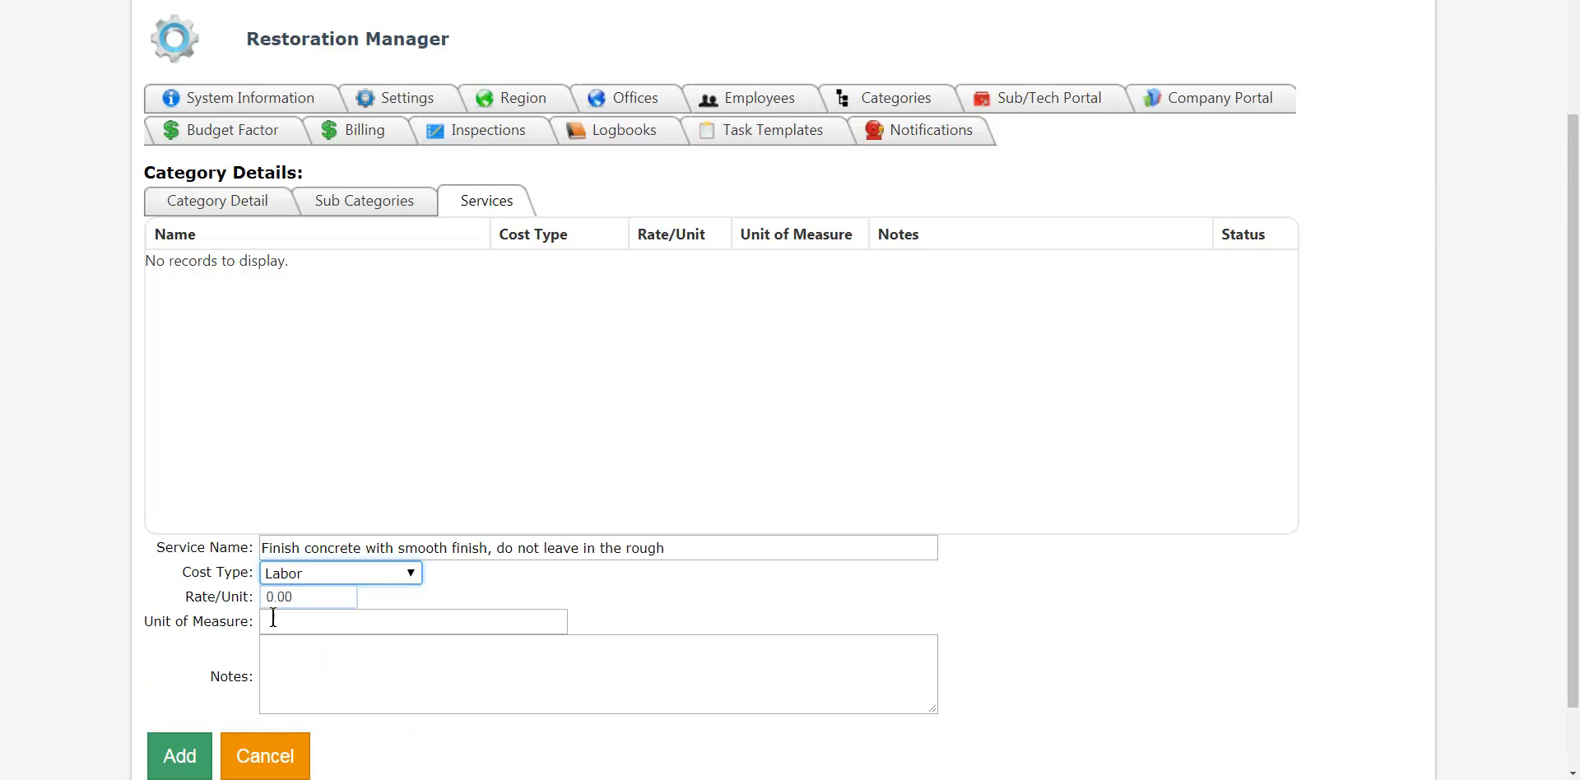
# Set the service's rate per unit to 1.35 and unit of measure to "SF - Square Foot", and add the service.
pyautogui.scroll(-1, 489, 625)
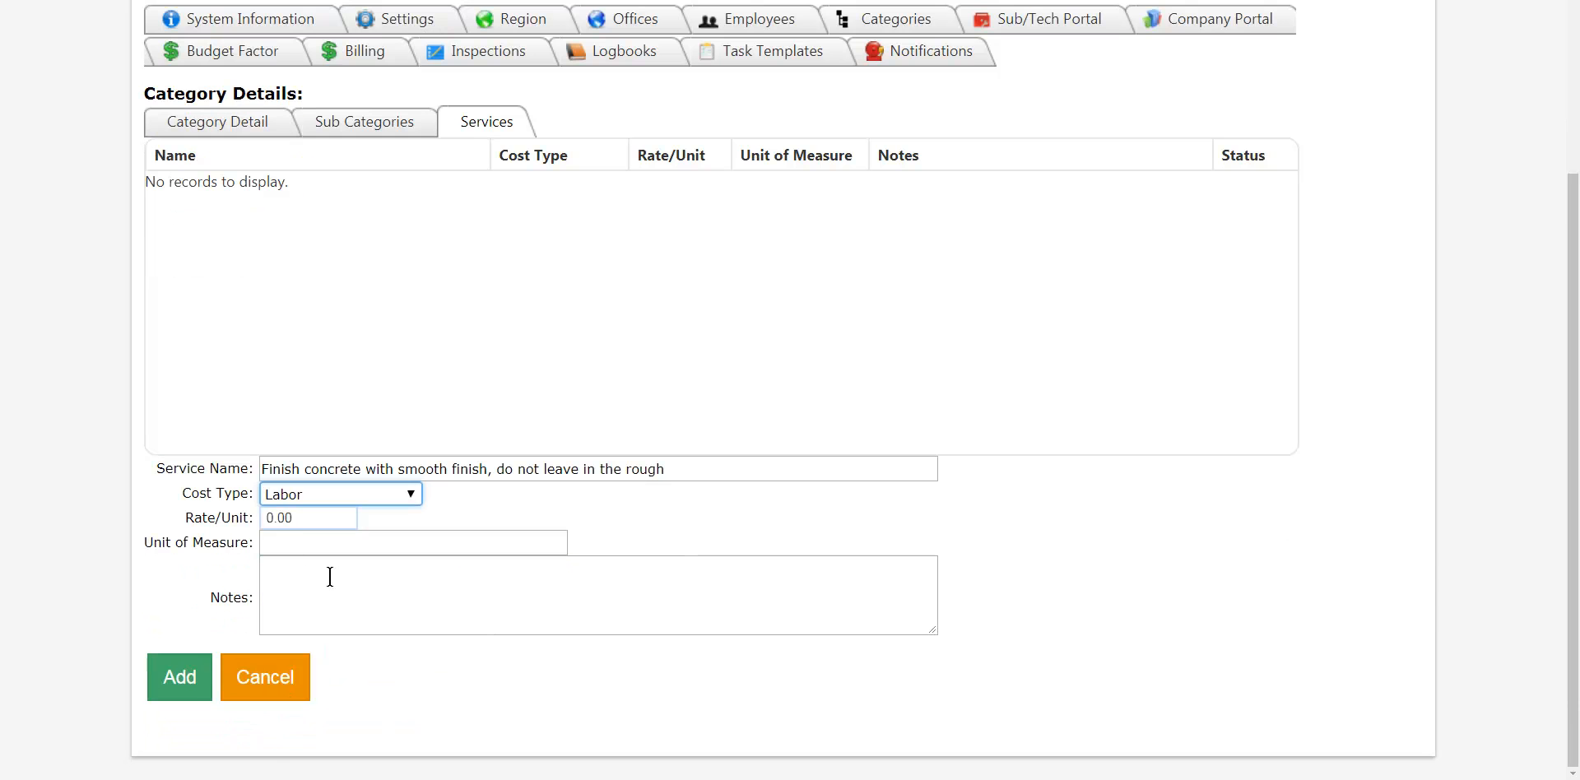
pyautogui.click(290, 518)
pyautogui.write('1.35')
pyautogui.click(429, 541)
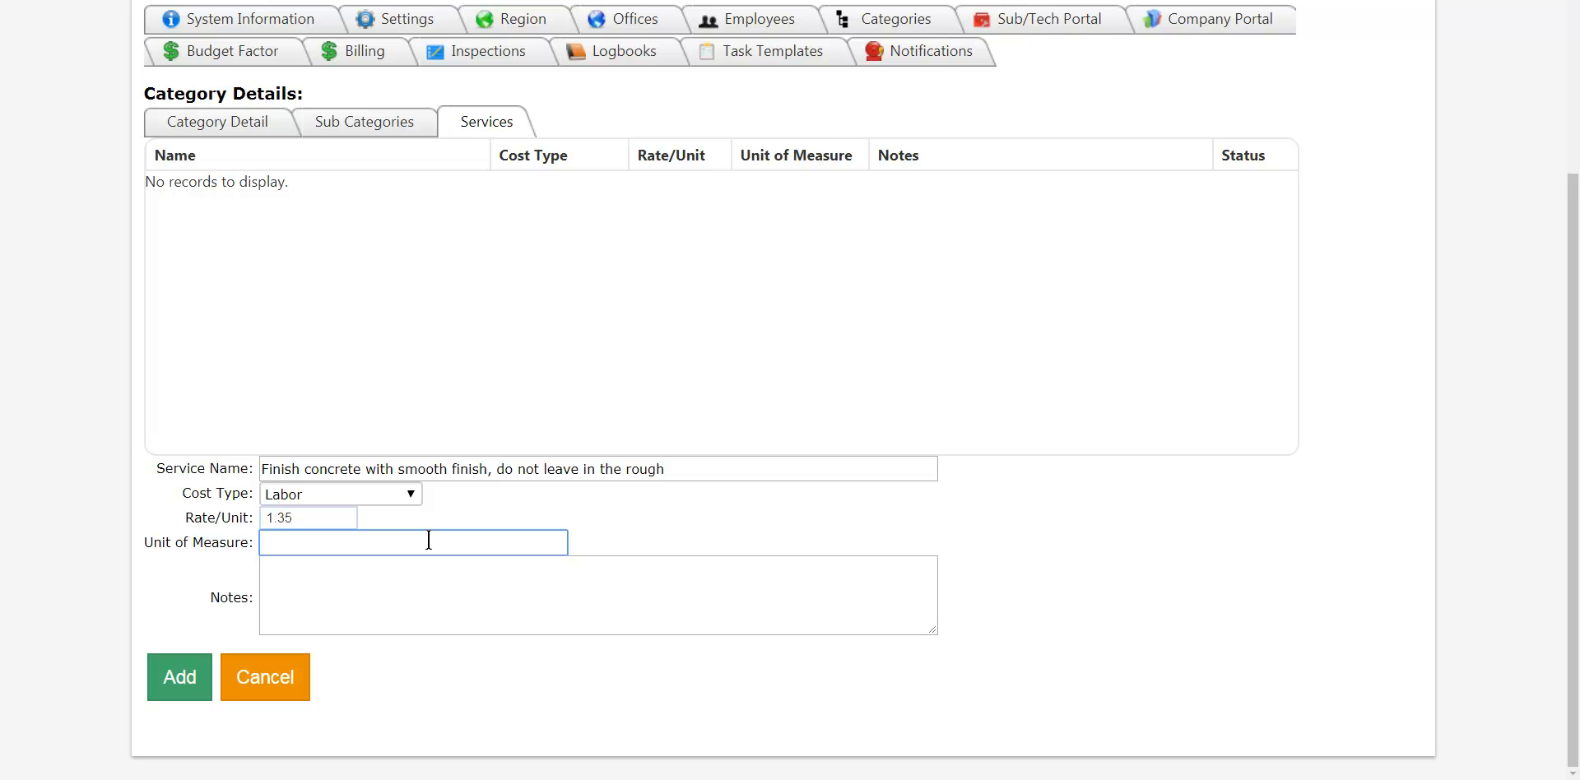
pyautogui.write('SF - Square Foot')
pyautogui.click(461, 594)
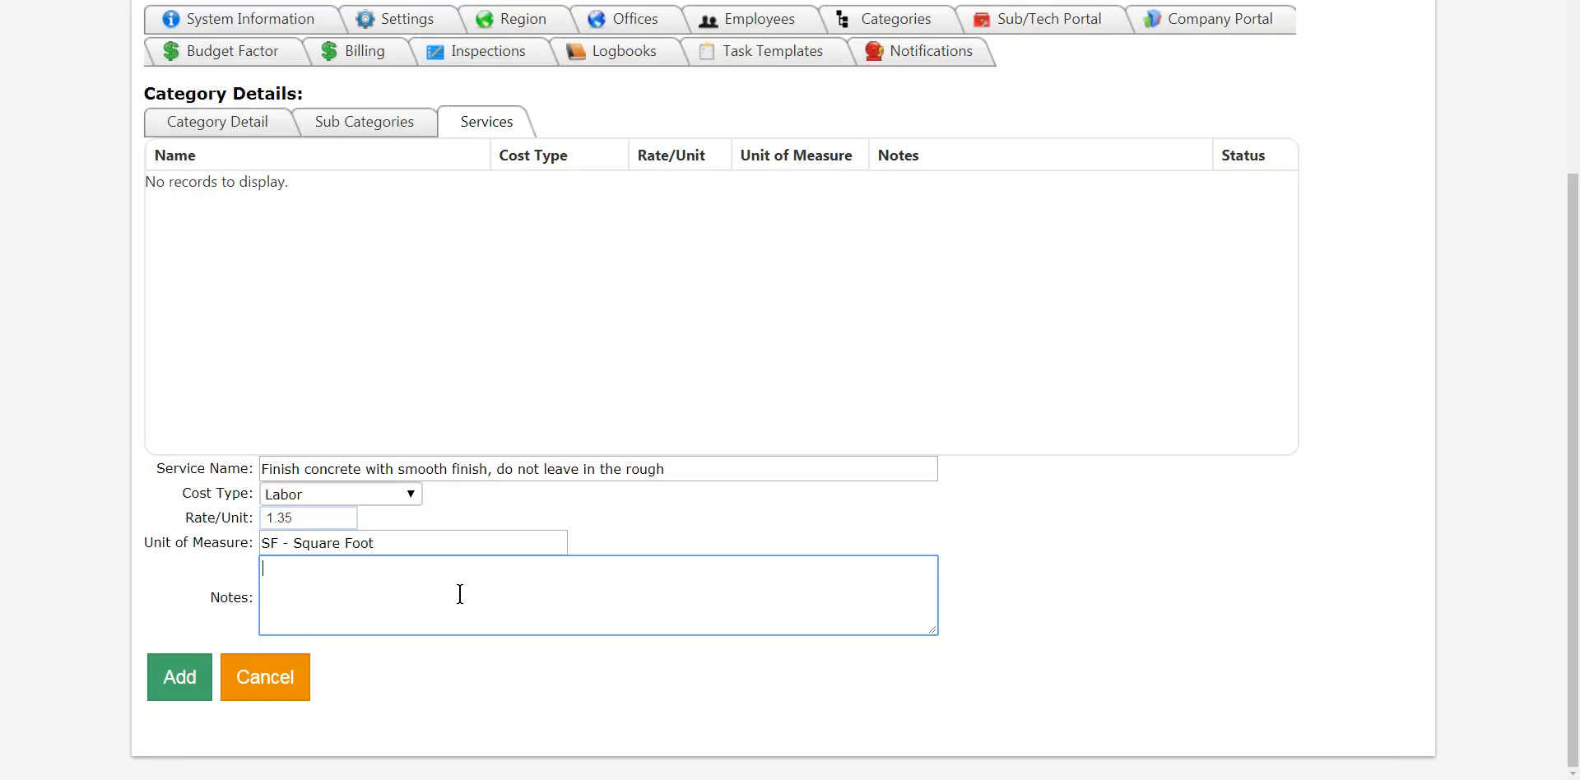
pyautogui.click(174, 683)
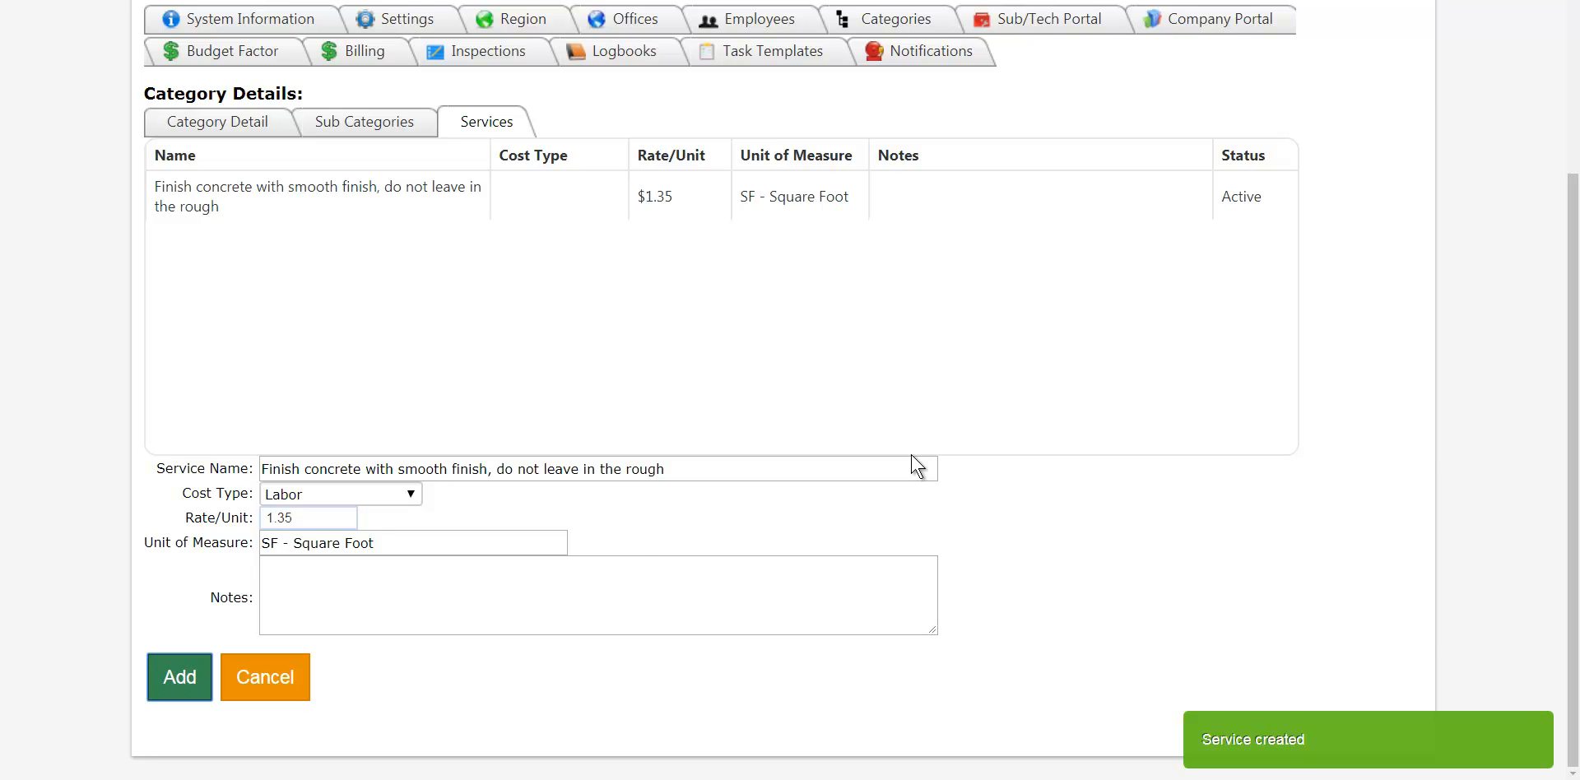
# Return to the categories list and check the entry for the new Concrete category.
pyautogui.click(893, 23)
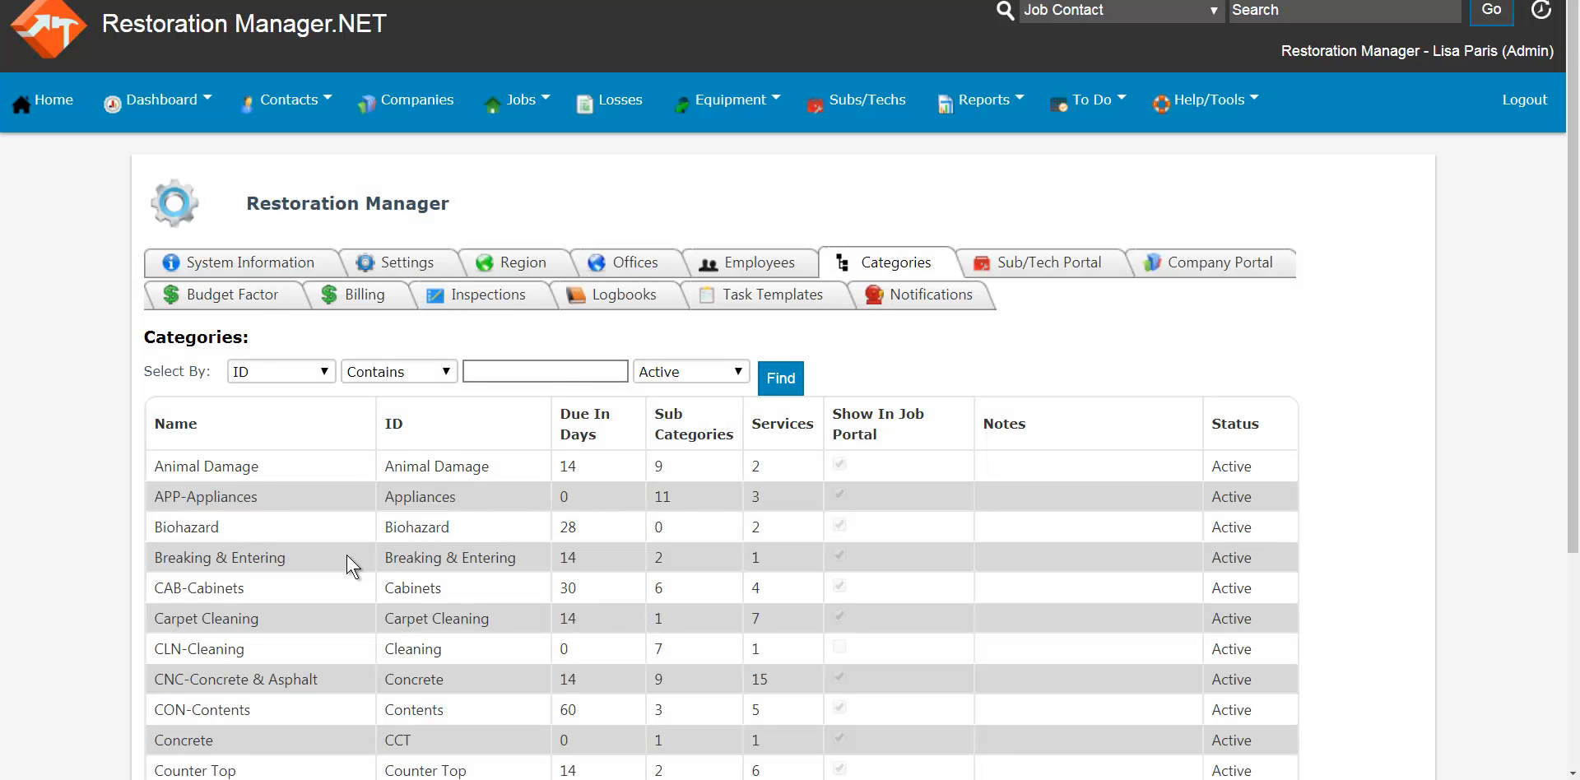
pyautogui.scroll(-1, 347, 554)
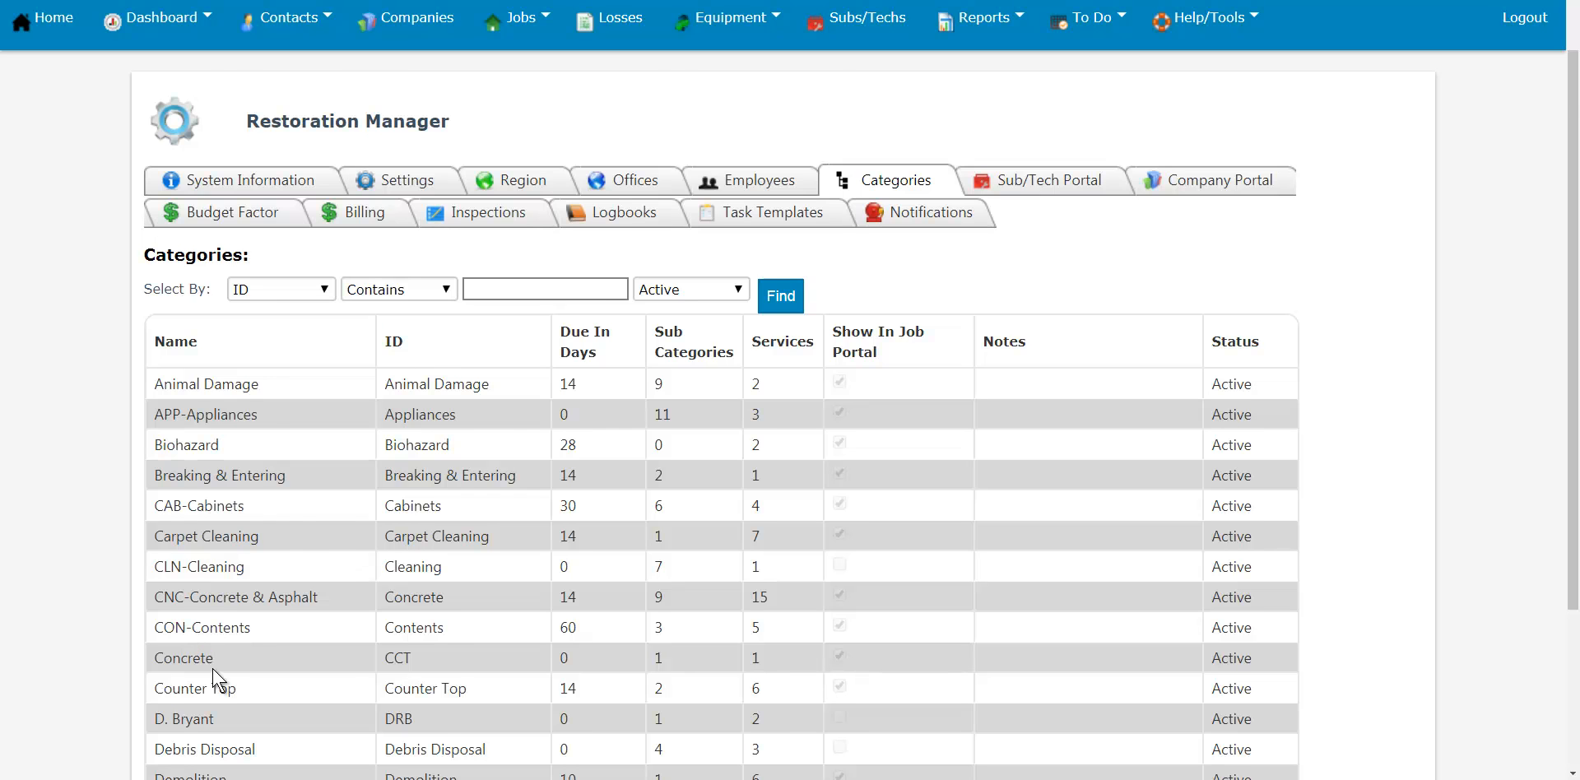
pyautogui.scroll(-1, 190, 662)
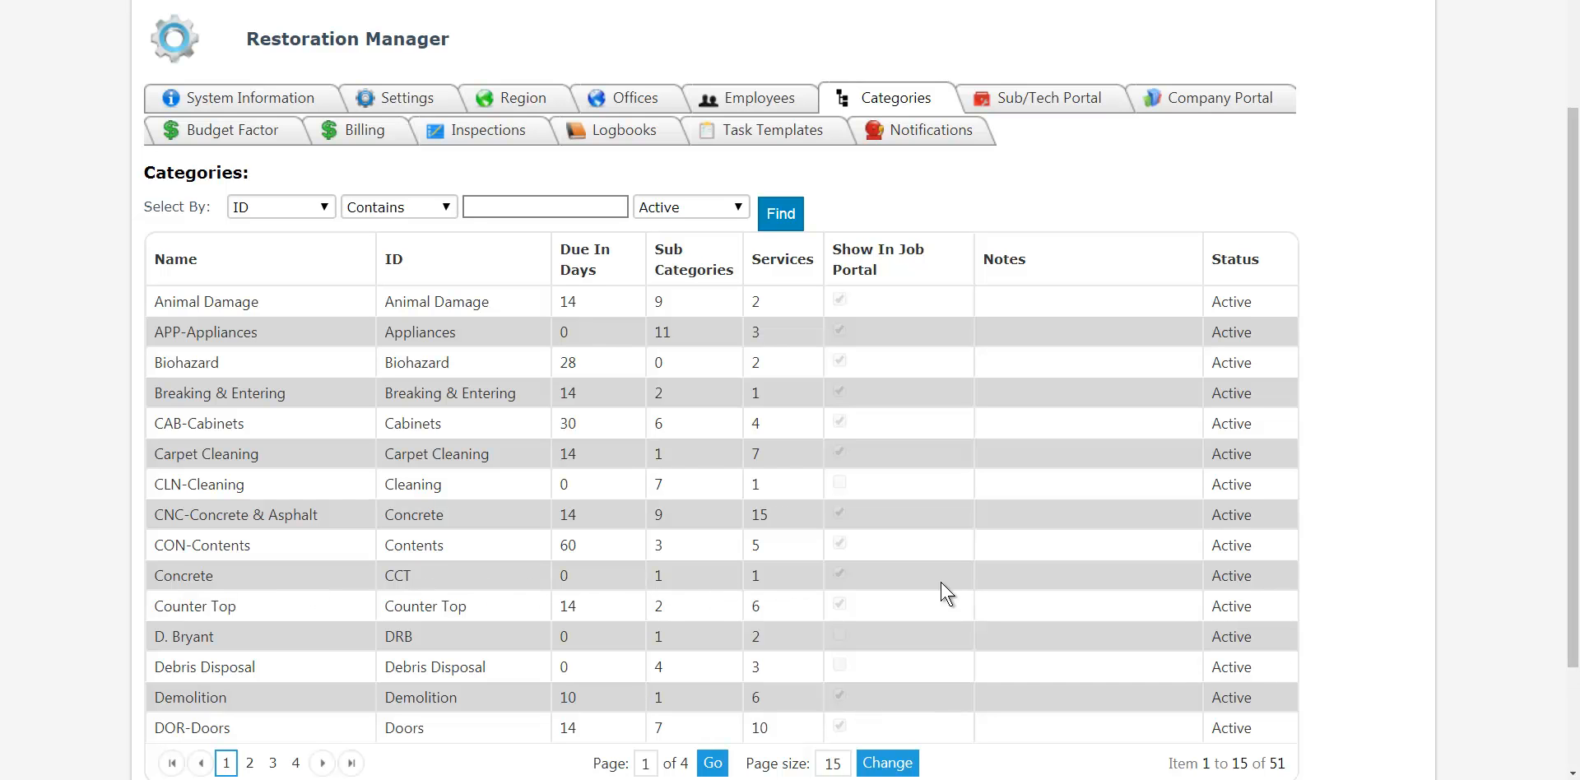
pyautogui.scroll(-1, 1470, 620)
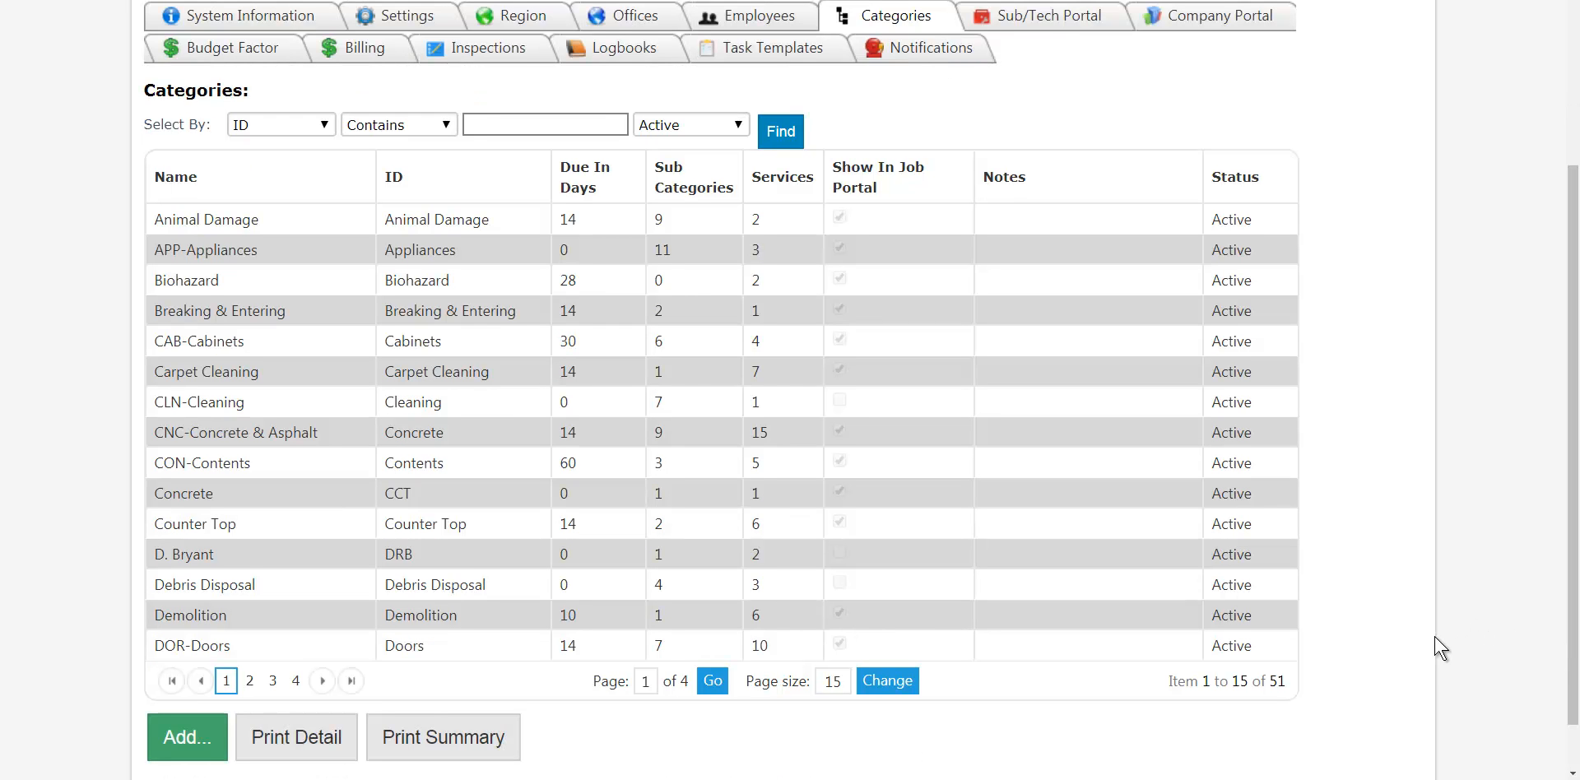